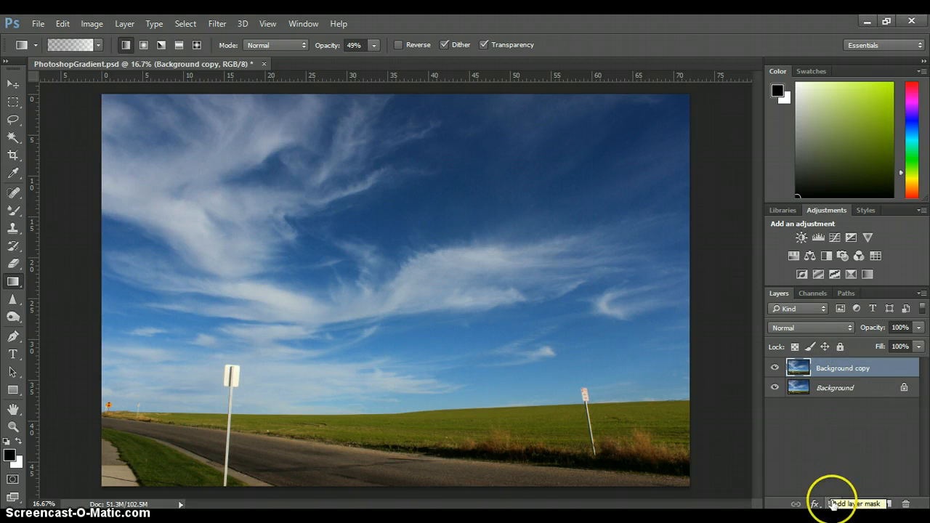
# Step: Add a layer mask to the Background copy layer and draw several linear gradients at 49% opacity across it
pyautogui.click(832, 504)
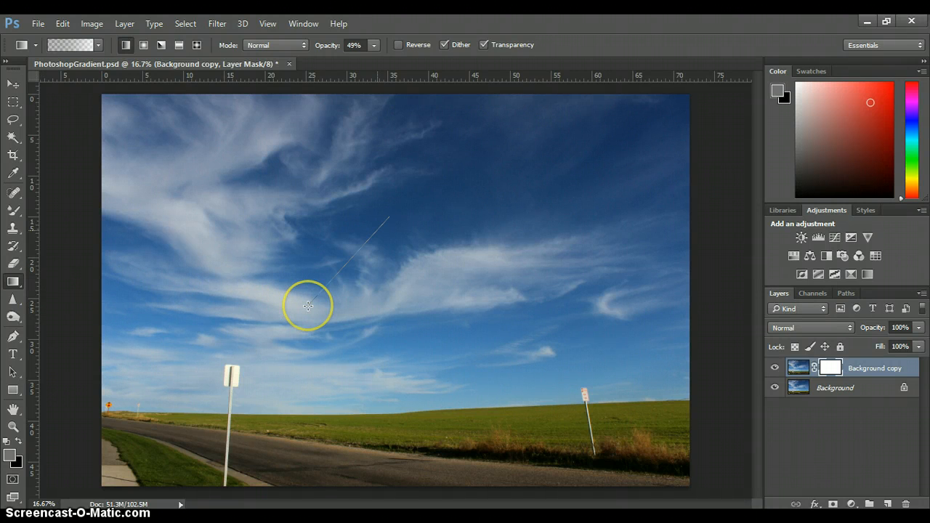
pyautogui.moveTo(308, 306); pyautogui.dragTo(441, 210)
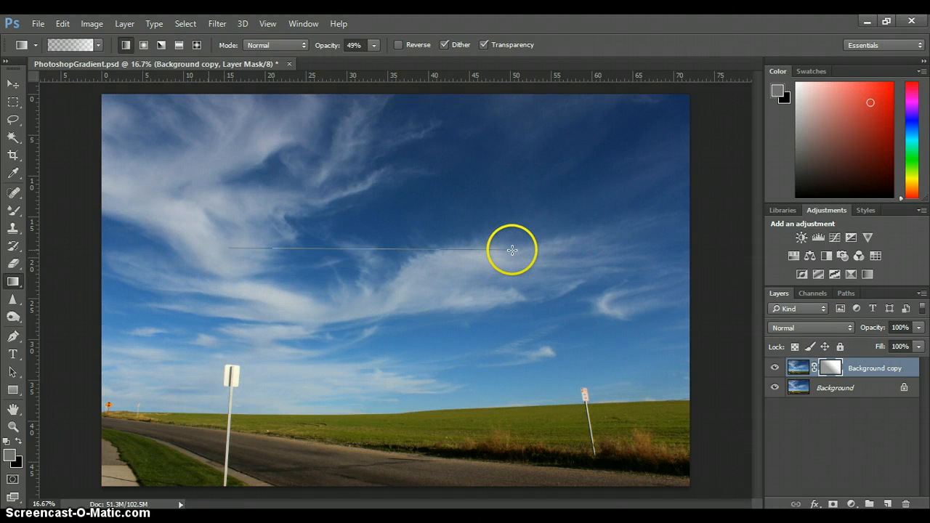
pyautogui.moveTo(512, 250); pyautogui.dragTo(512, 250)
pyautogui.moveTo(218, 179); pyautogui.dragTo(433, 241)
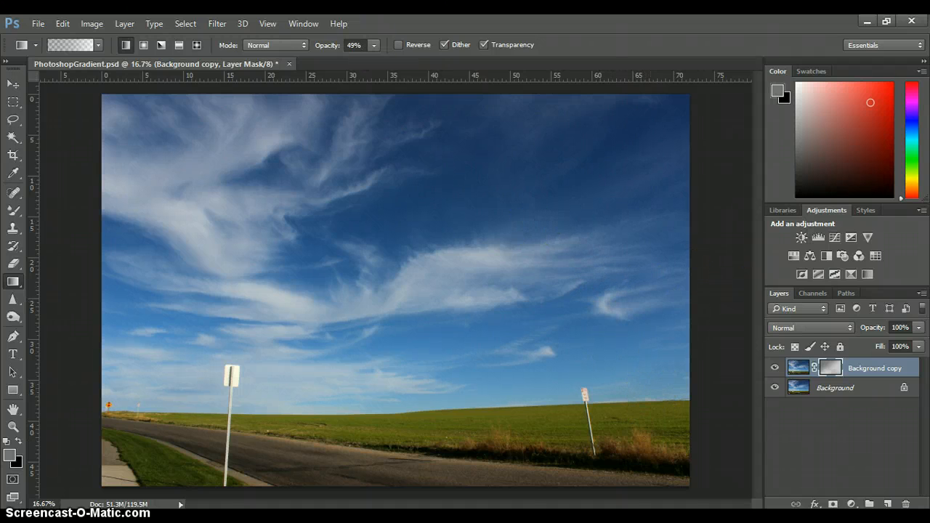
# Step: Create a new empty layer named Layer 1 and move it between Background copy and Background
pyautogui.click(128, 23)
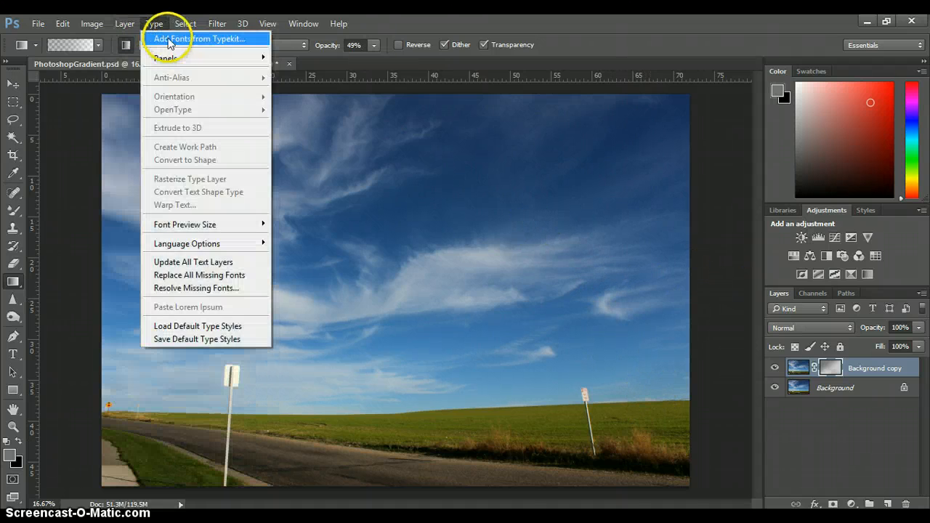
pyautogui.moveTo(201, 39)
pyautogui.click(270, 38)
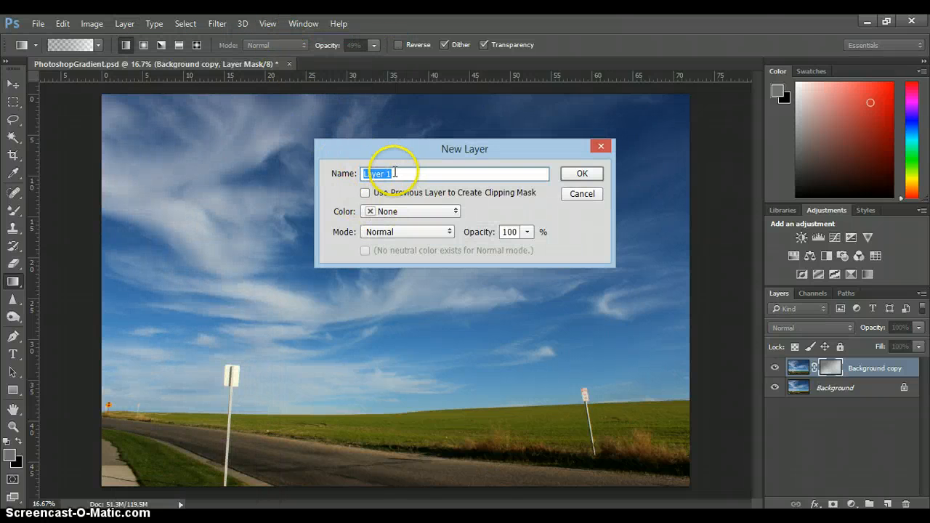
pyautogui.click(581, 174)
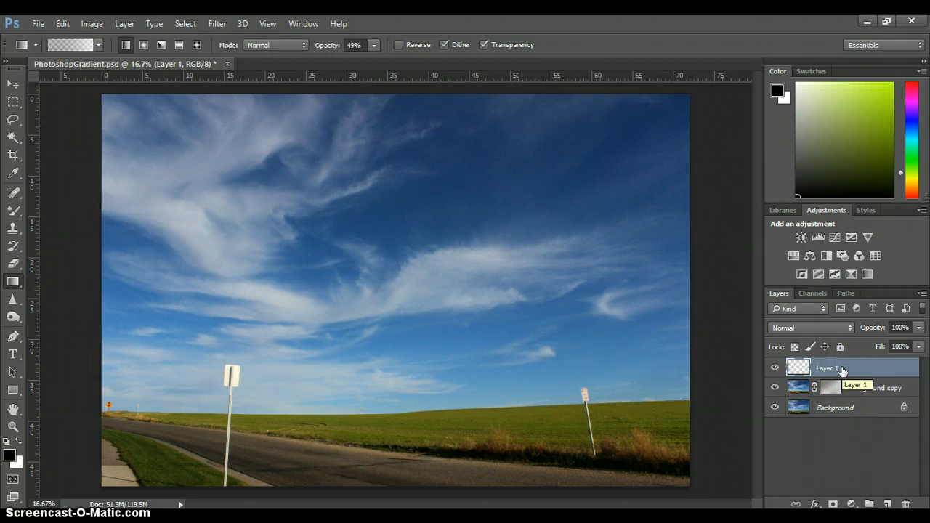
pyautogui.moveTo(829, 368); pyautogui.dragTo(841, 390)
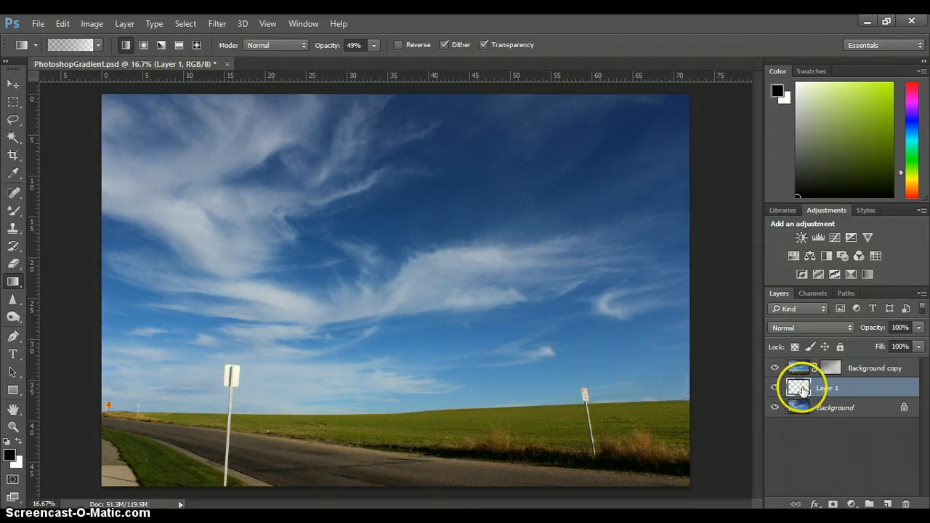
# Step: Create a solid color fill layer named Color Fill 1 with a gray color label
pyautogui.click(127, 24)
pyautogui.moveTo(183, 142)
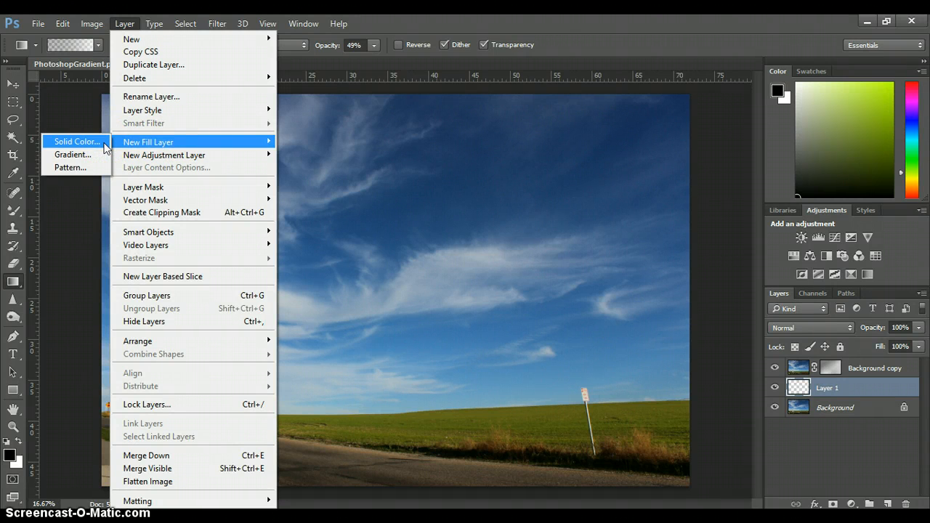
pyautogui.click(104, 147)
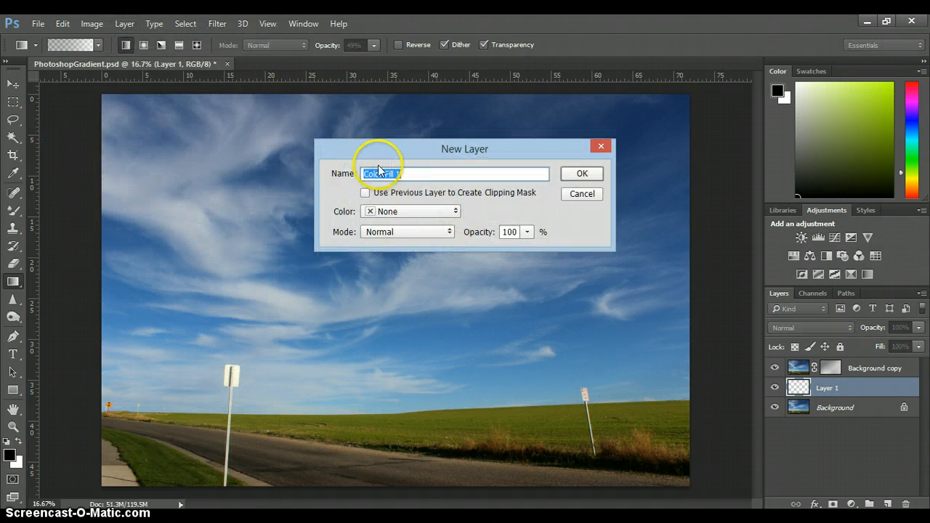
pyautogui.click(452, 210)
pyautogui.click(394, 329)
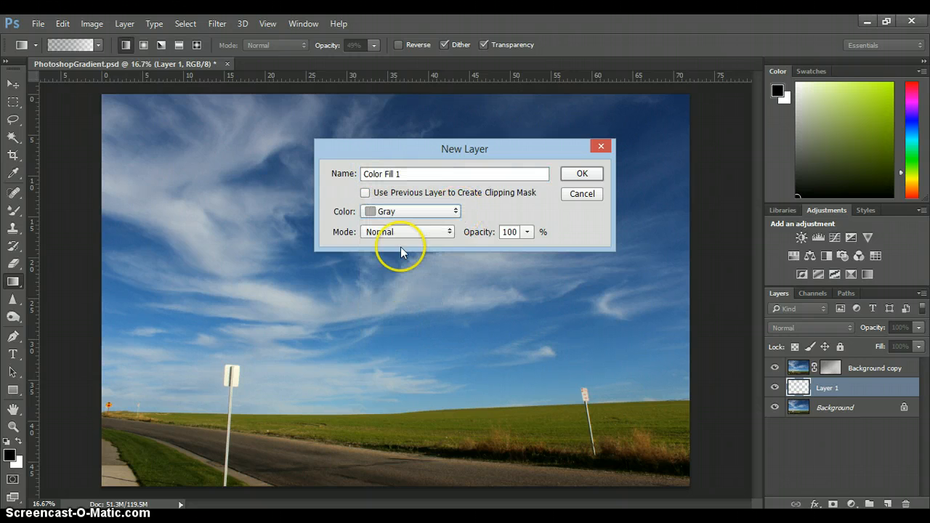
pyautogui.click(590, 175)
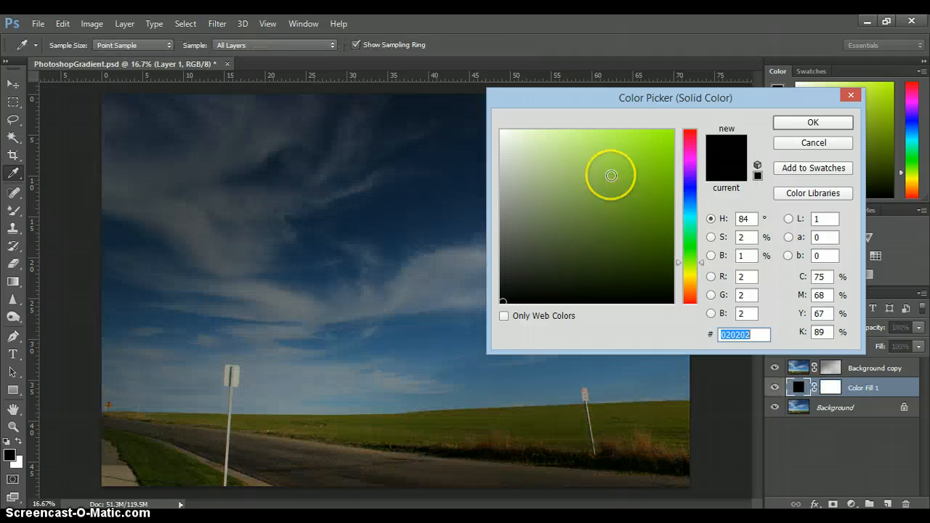
# Step: Set the fill layer's color to the orange-red e9390a
pyautogui.click(582, 221)
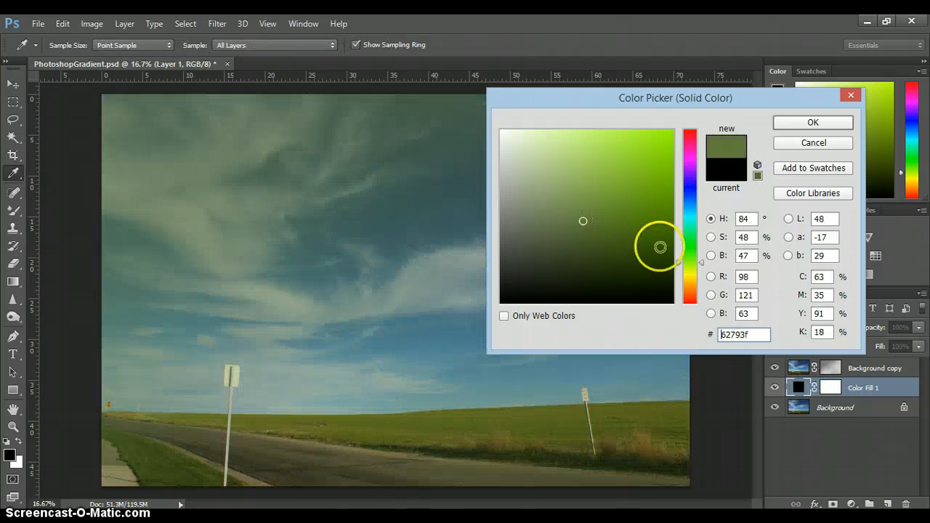
pyautogui.click(690, 296)
pyautogui.click(625, 160)
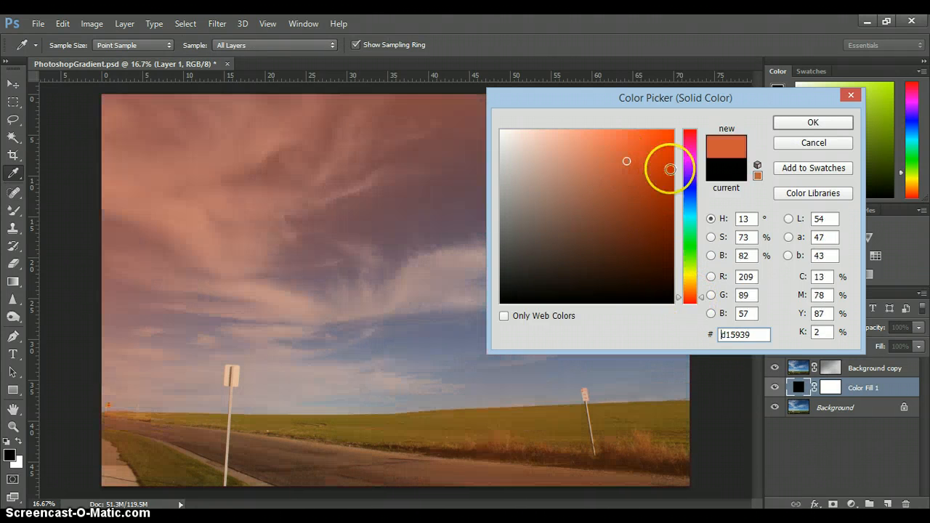
pyautogui.click(665, 145)
pyautogui.press('g')
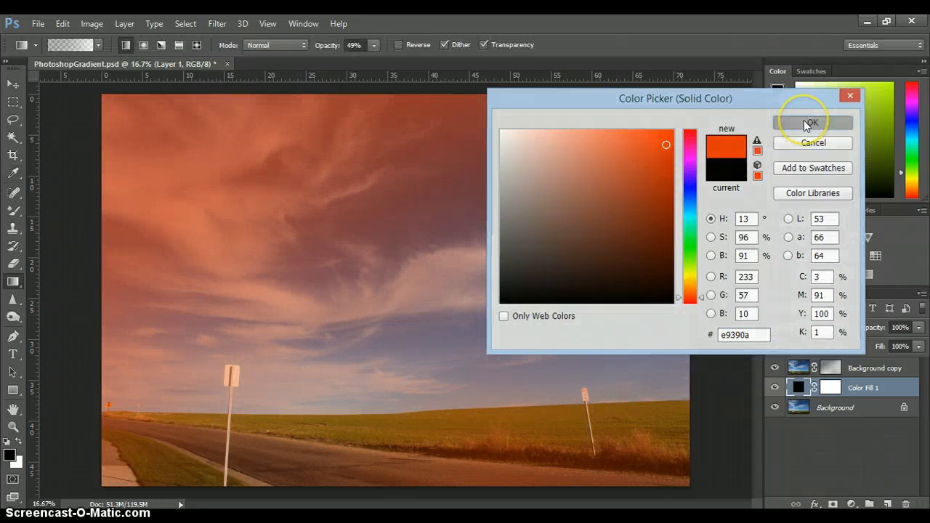
pyautogui.click(805, 121)
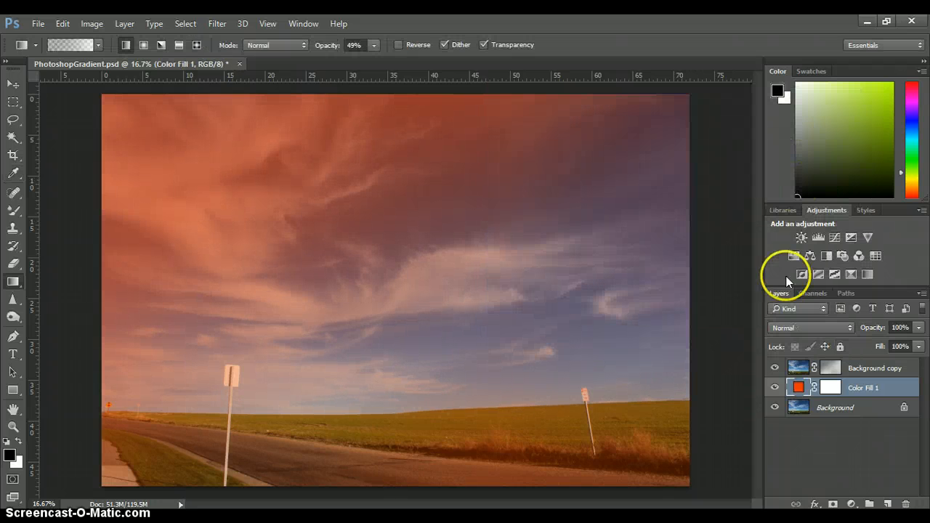
# Step: Draw further linear gradients in different directions on the Background copy layer's mask to blend the orange fill into the sky
pyautogui.click(832, 369)
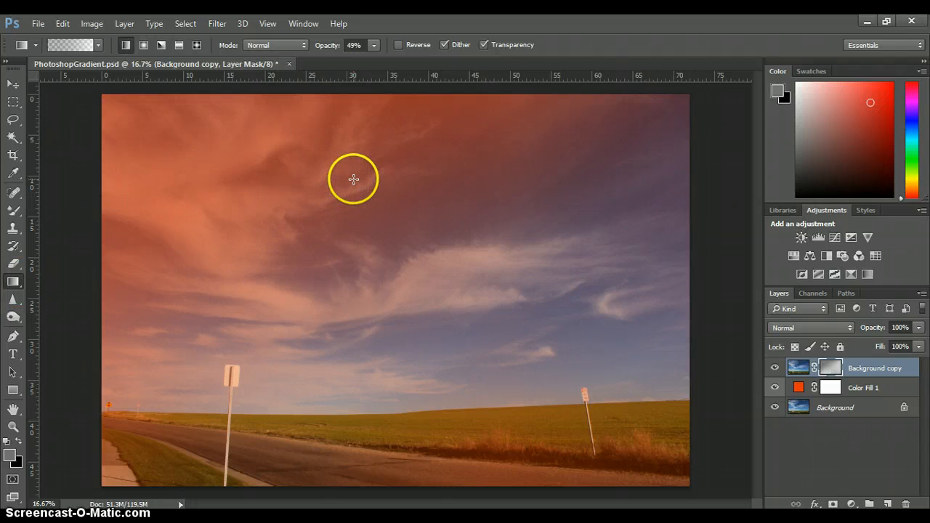
pyautogui.moveTo(353, 178); pyautogui.dragTo(354, 181)
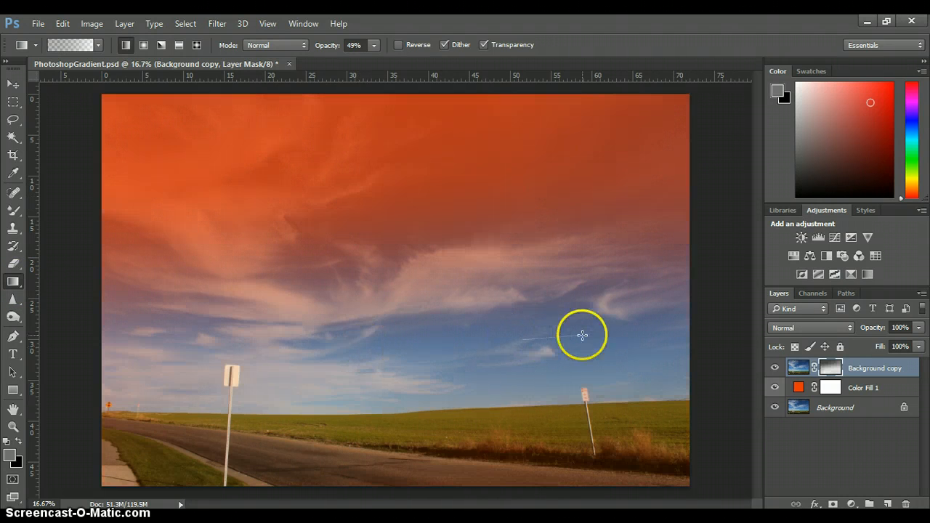
pyautogui.moveTo(582, 334); pyautogui.dragTo(343, 334)
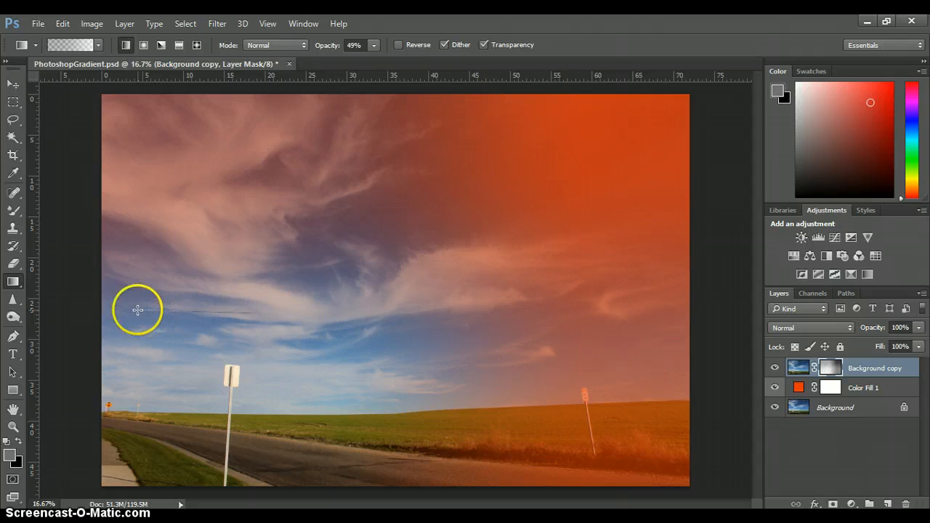
pyautogui.moveTo(136, 310); pyautogui.dragTo(387, 308)
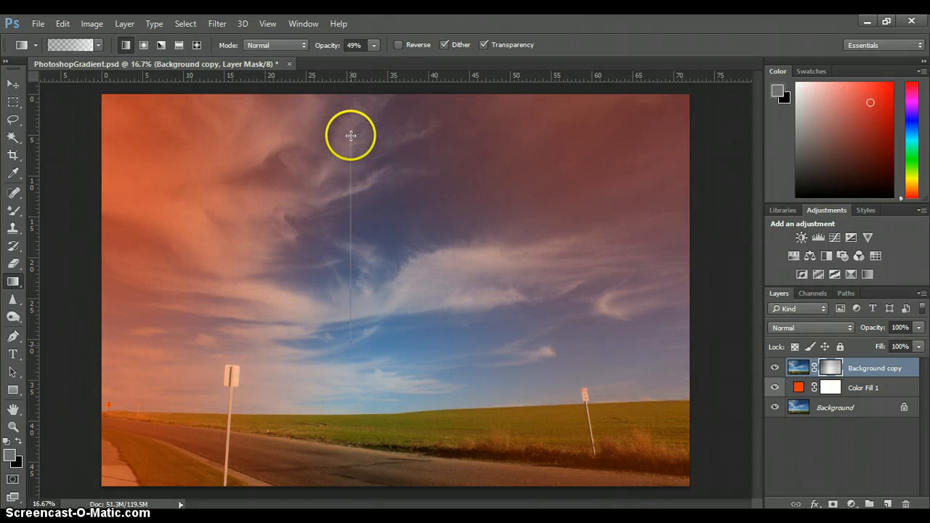
pyautogui.moveTo(351, 136); pyautogui.dragTo(625, 272)
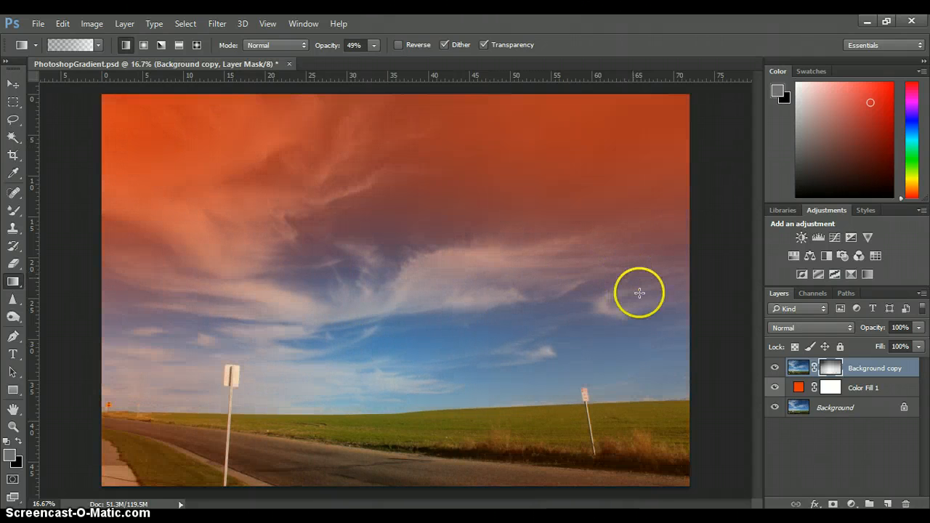
pyautogui.moveTo(433, 472); pyautogui.dragTo(424, 266)
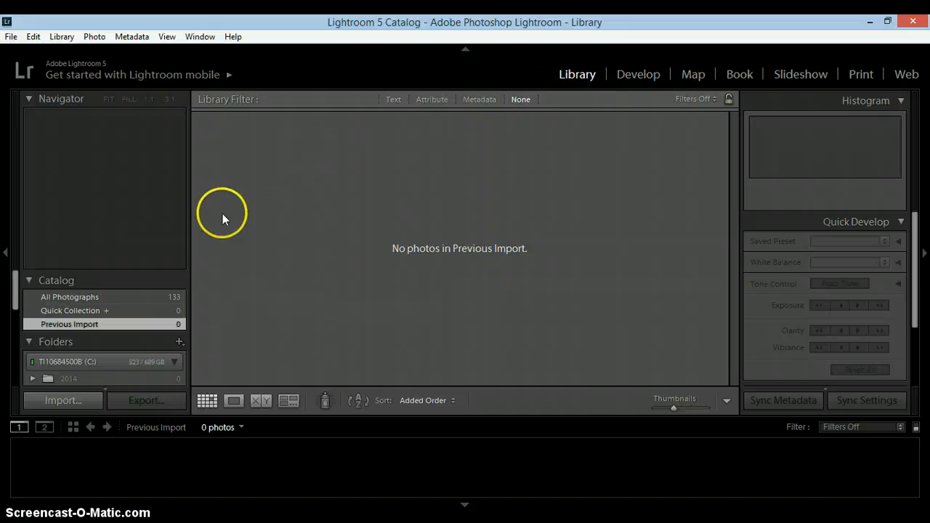
# Step: In Lightroom, import only 3_Taj_Mahal.jpg from the Desktop folder into the catalog
pyautogui.click(81, 398)
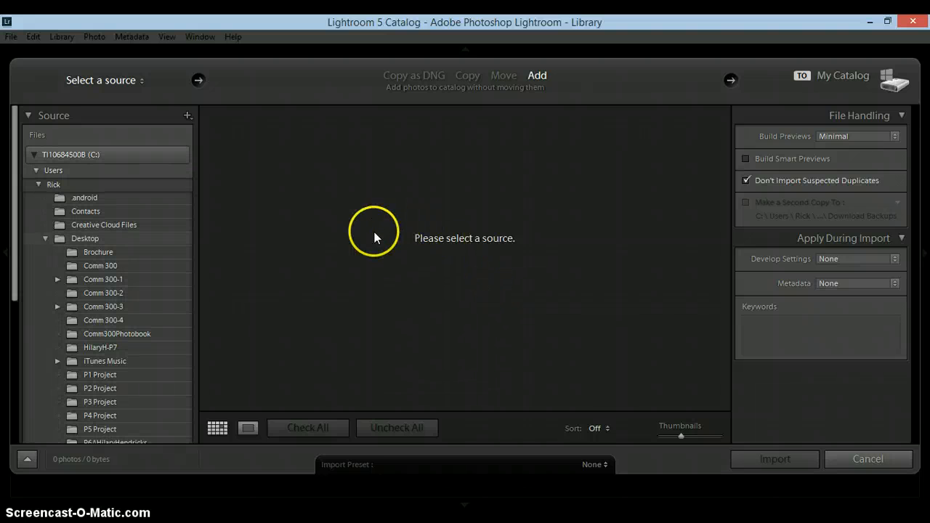
pyautogui.click(83, 237)
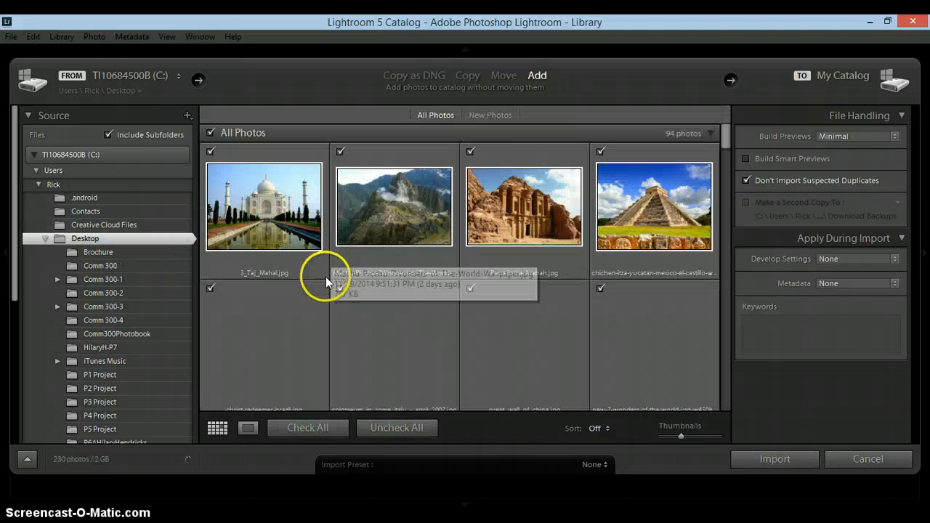
pyautogui.click(475, 311)
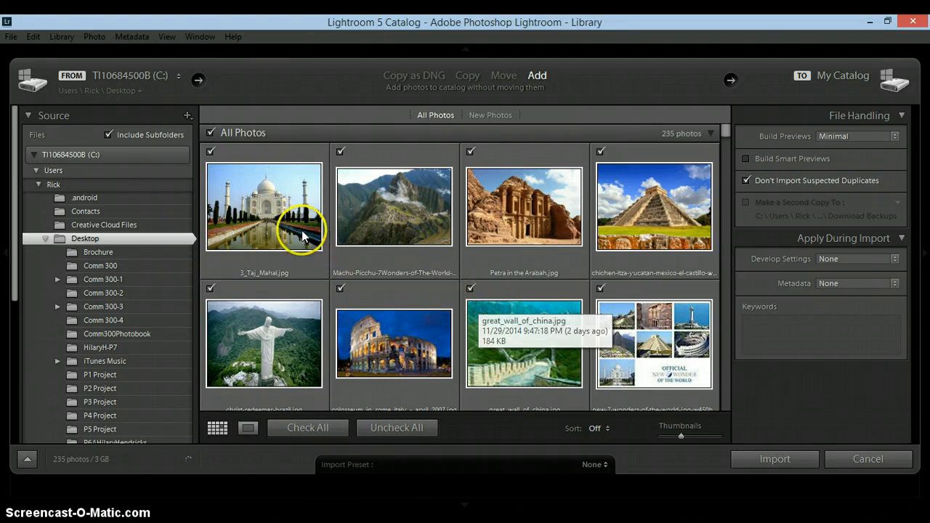
pyautogui.click(405, 430)
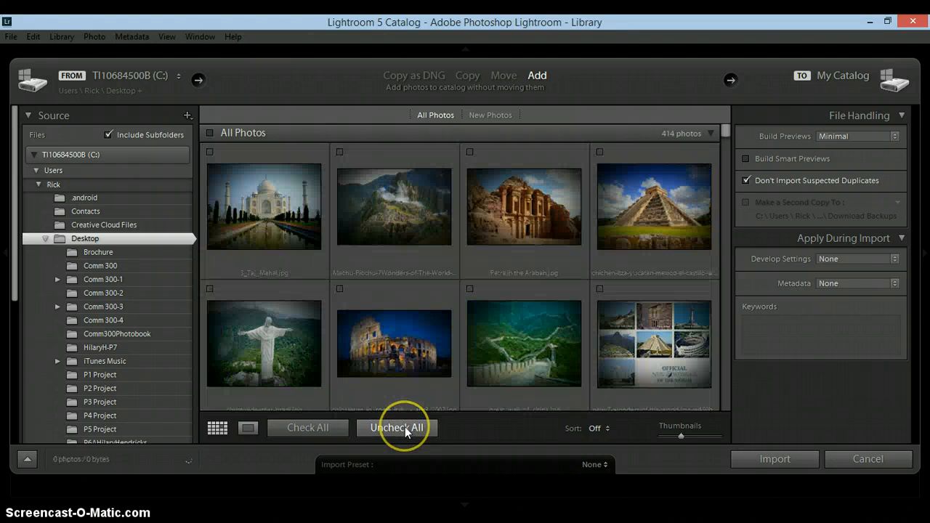
pyautogui.click(210, 152)
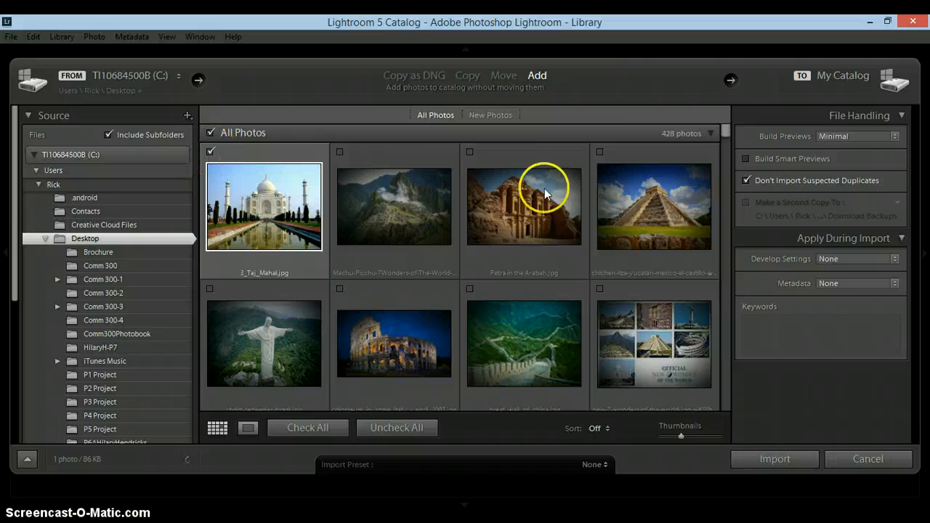
pyautogui.click(749, 460)
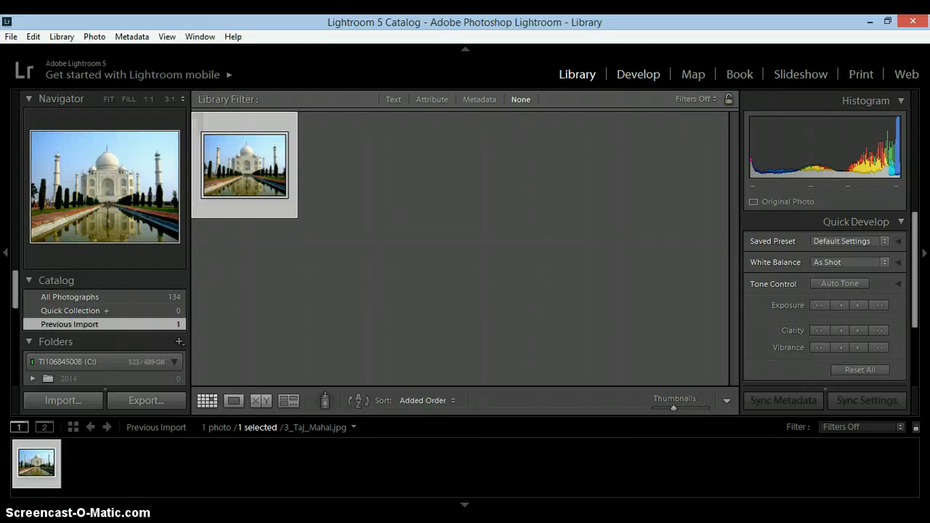
# Step: Open the Taj Mahal photo for developing, add a nearly vertical graduated filter across the building and shift it to the left of the dome
pyautogui.press('d')
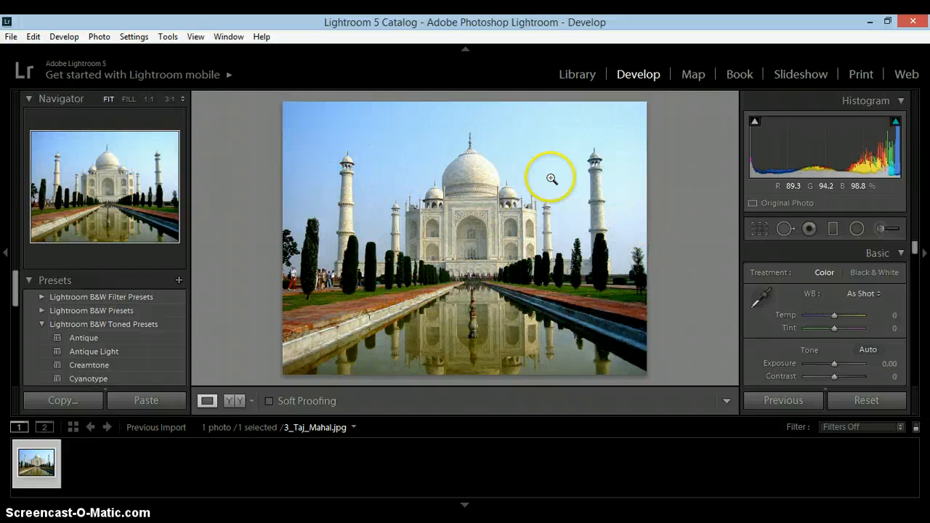
pyautogui.click(833, 231)
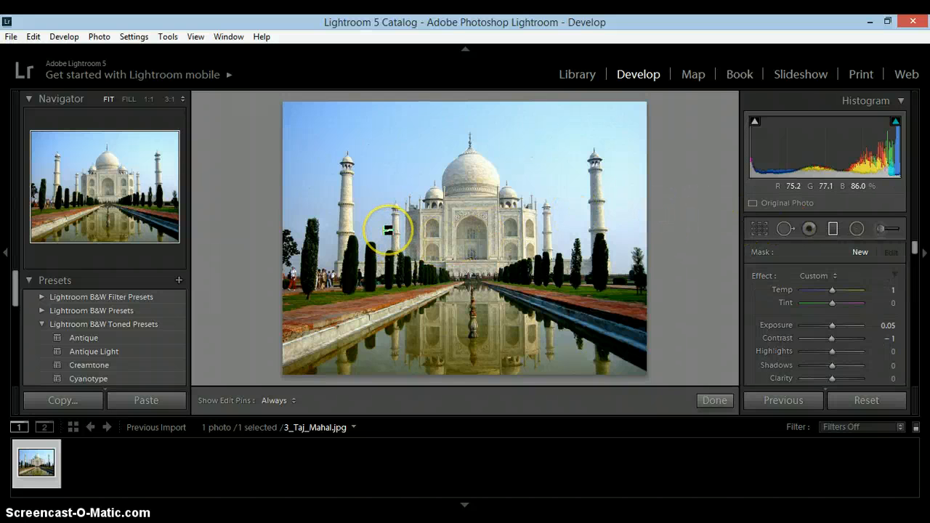
pyautogui.moveTo(444, 229); pyautogui.dragTo(450, 229)
pyautogui.click(468, 230)
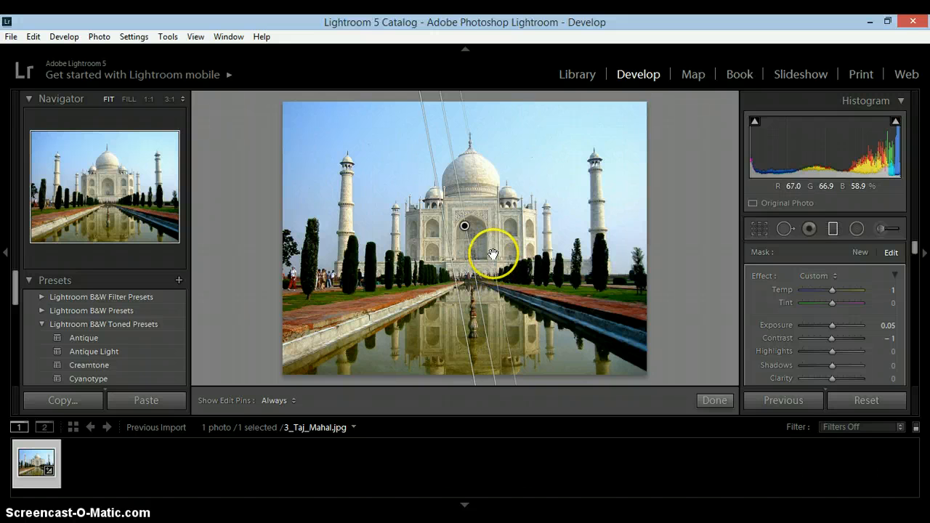
pyautogui.moveTo(487, 231); pyautogui.dragTo(453, 250)
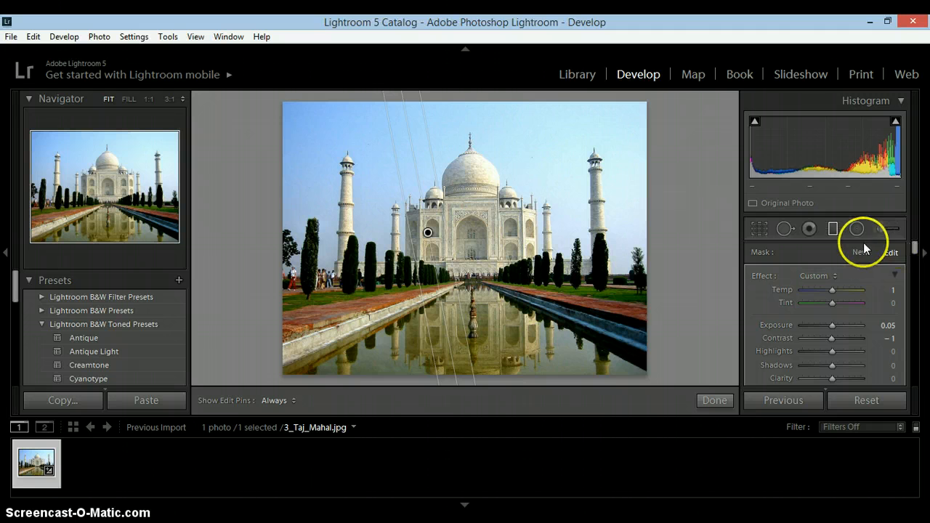
# Step: Set the graduated filter's Exposure to 2.62, Contrast to −95, Highlights to −56 and Shadows to −20
pyautogui.scroll(-2, 837, 313)
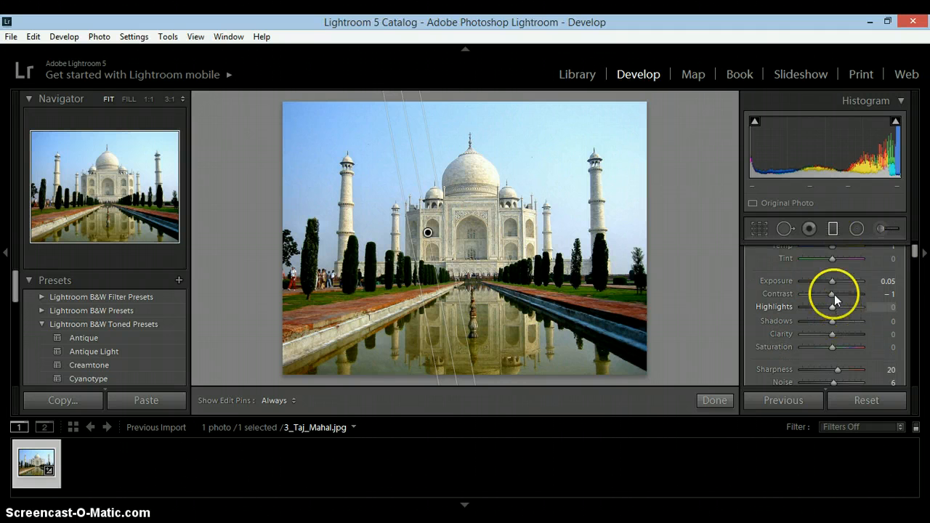
pyautogui.moveTo(833, 286); pyautogui.dragTo(816, 307)
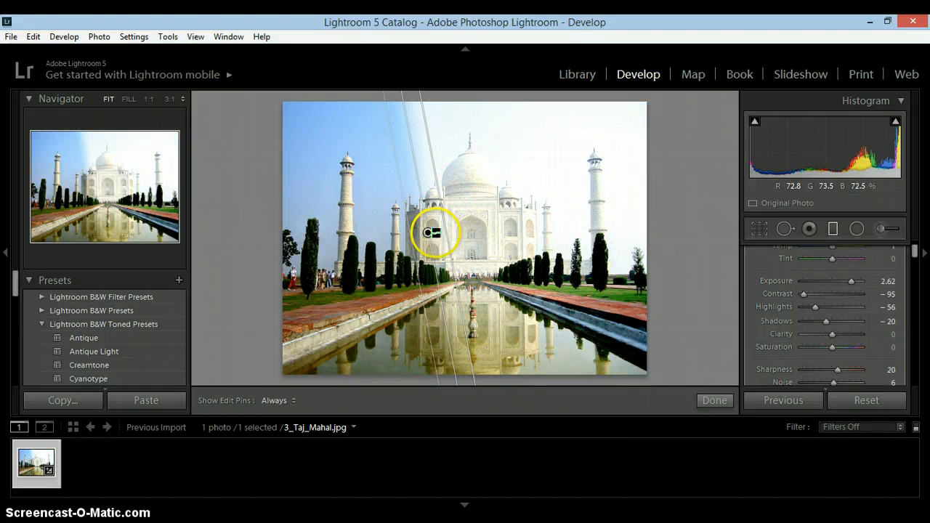
pyautogui.click(715, 401)
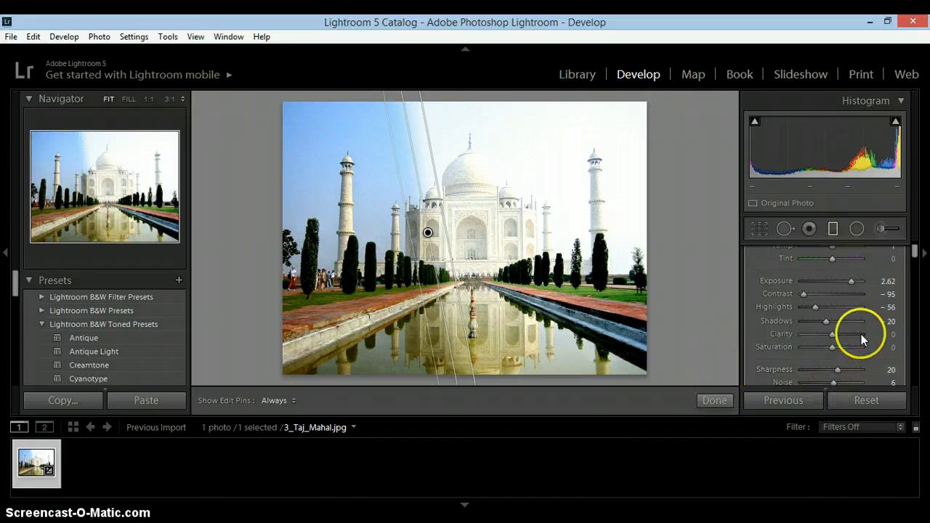
pyautogui.scroll(-5, 839, 316)
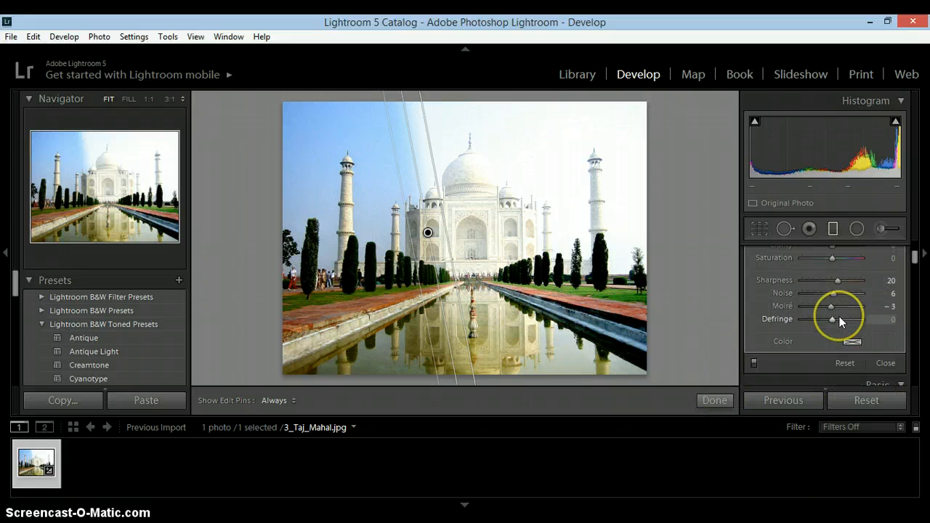
# Step: Reset the Graduated Filter to remove the filter from the Taj Mahal photo, and close the tool
pyautogui.click(842, 361)
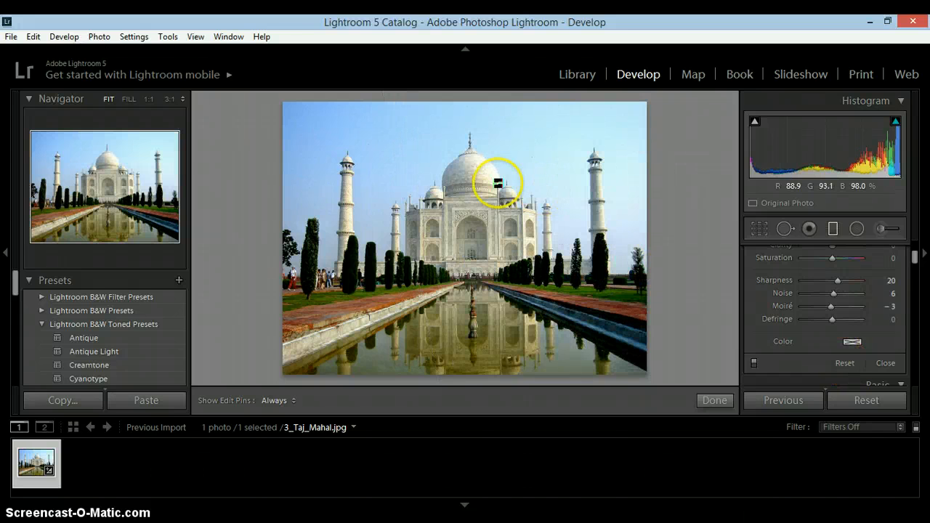
pyautogui.click(831, 231)
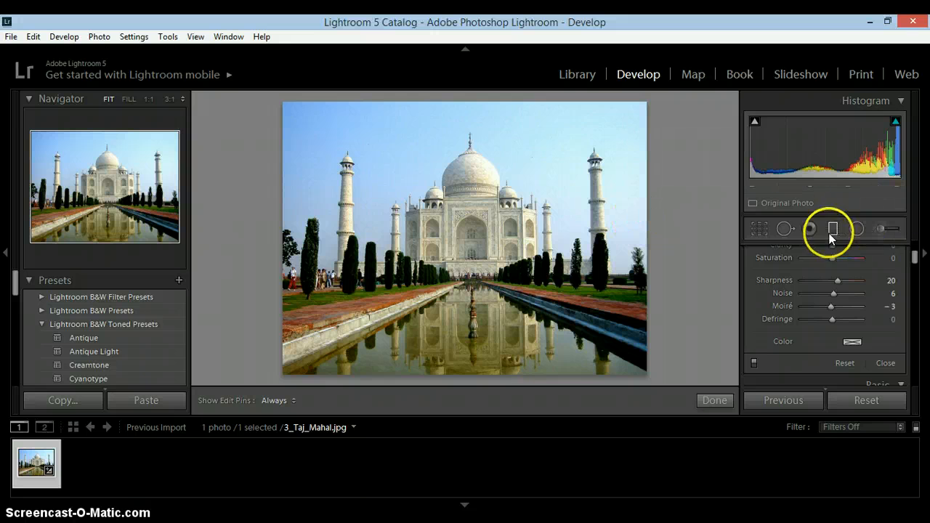
pyautogui.click(835, 229)
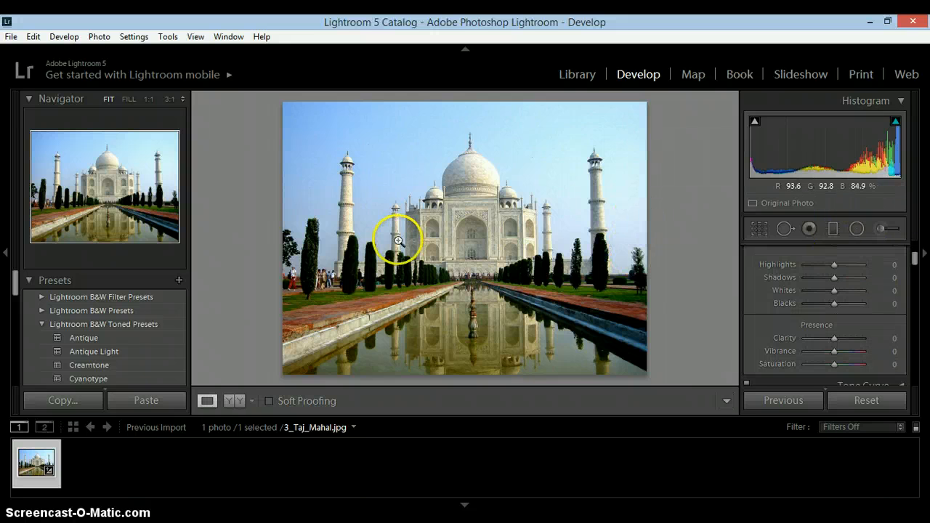
# Step: Add a diagonal graduated filter across the building just below the dome, darkening the lower-left part of the photo with Exposure −2.35
pyautogui.click(835, 228)
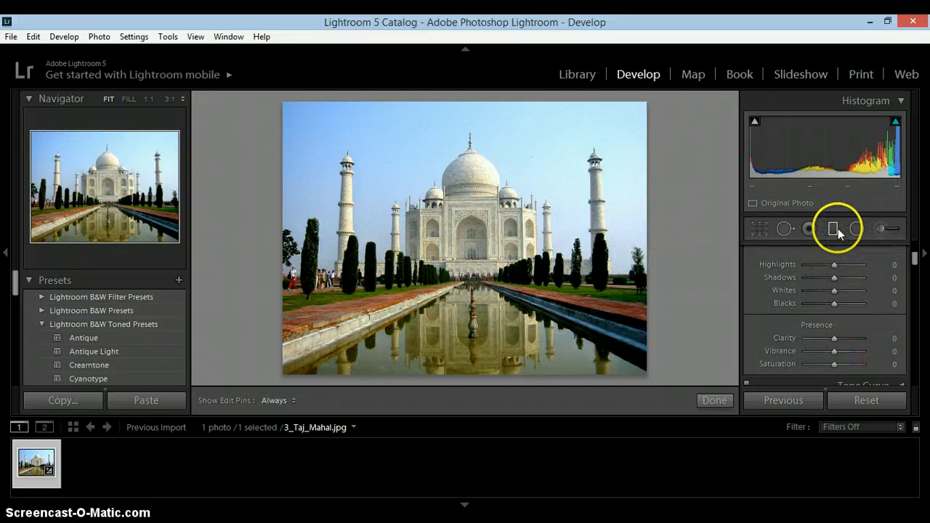
pyautogui.moveTo(454, 252); pyautogui.dragTo(485, 166)
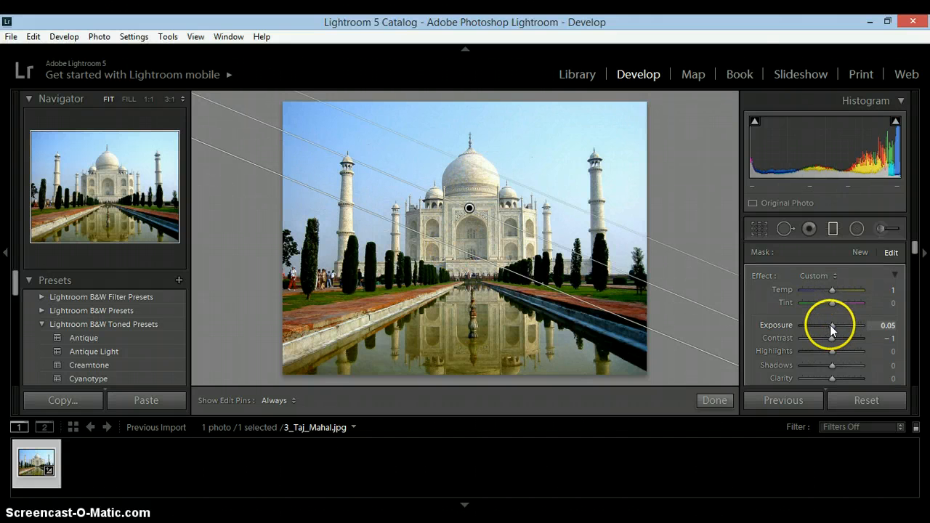
pyautogui.moveTo(831, 325); pyautogui.dragTo(813, 327)
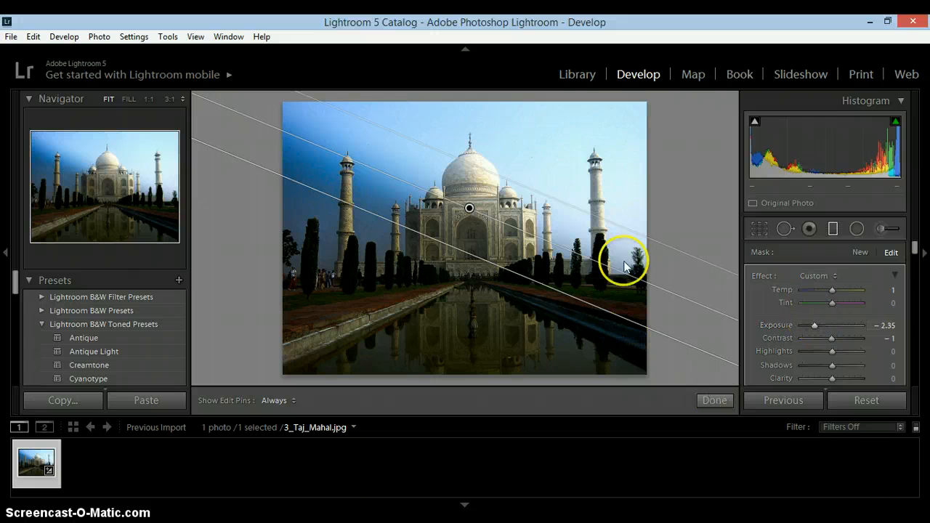
pyautogui.click(718, 400)
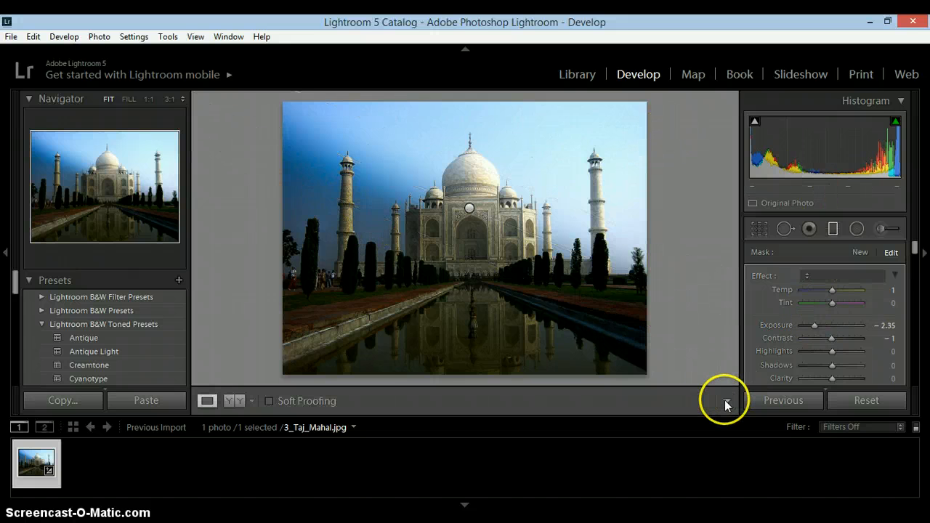
# Step: Add a second graduated filter on the opposite diagonal, affecting the upper-left side, with Exposure 1.88, Contrast −61, Highlights −31 and Shadows −47
pyautogui.click(833, 226)
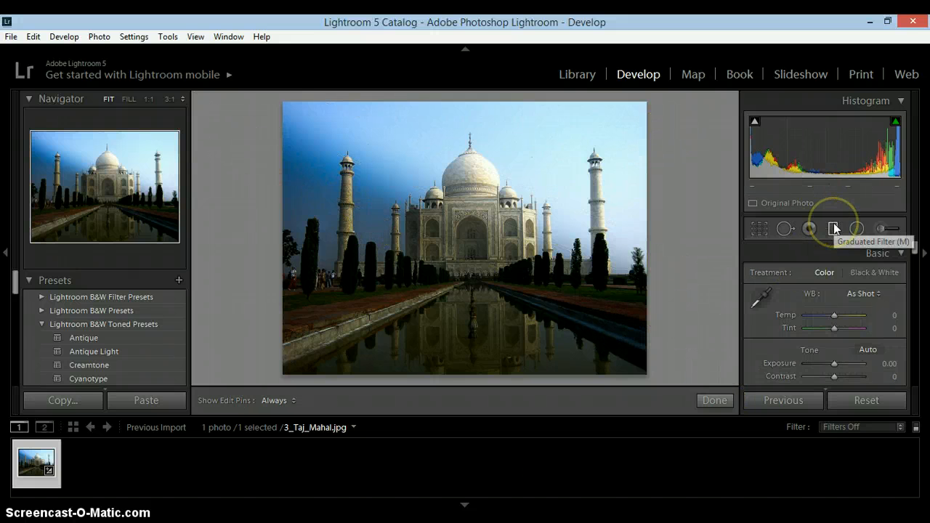
pyautogui.moveTo(406, 262)
pyautogui.mouseDown()
pyautogui.moveTo(451, 297)
pyautogui.moveTo(457, 291)
pyautogui.mouseUp()
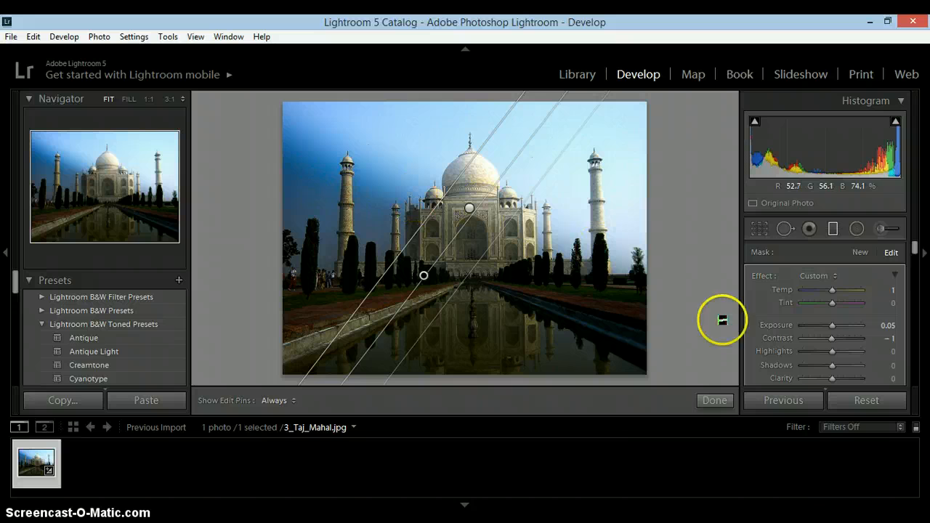
pyautogui.moveTo(832, 326); pyautogui.dragTo(819, 366)
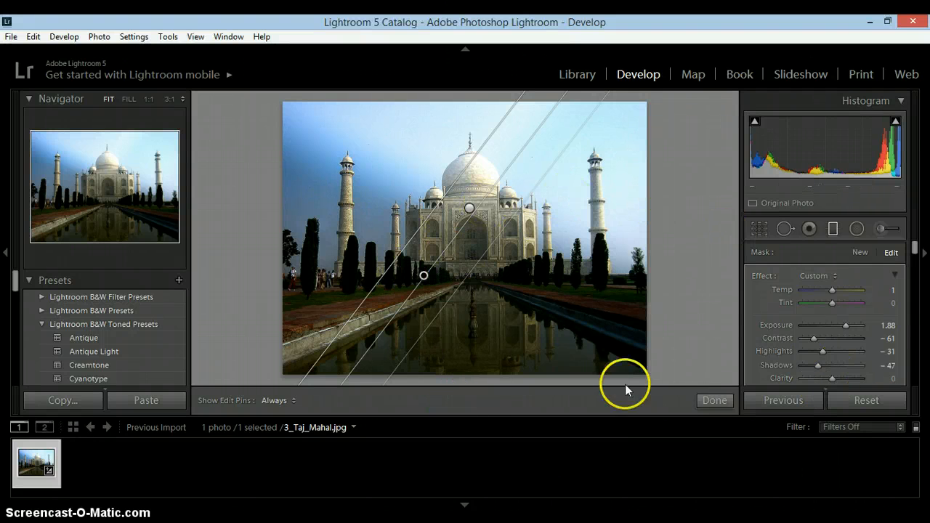
pyautogui.click(713, 404)
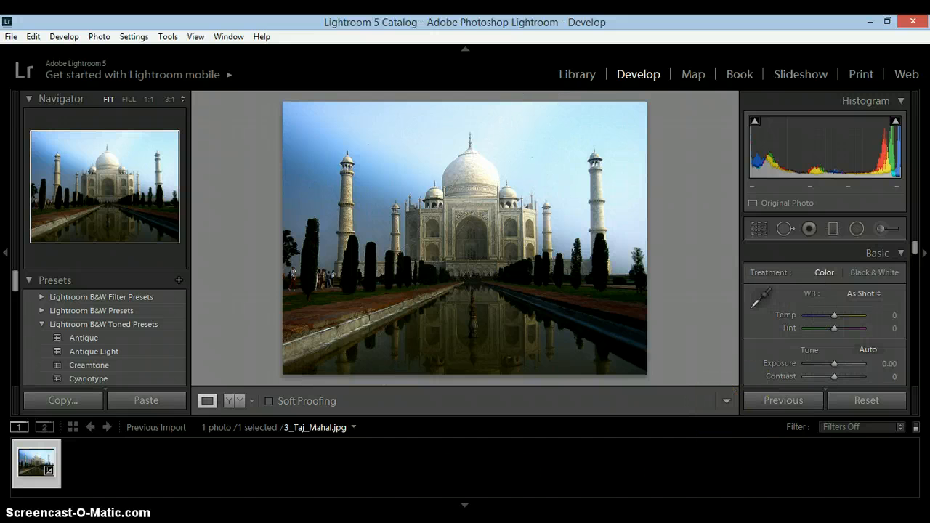
# Step: Dismiss the notification about available app updates
pyautogui.click(11, 37)
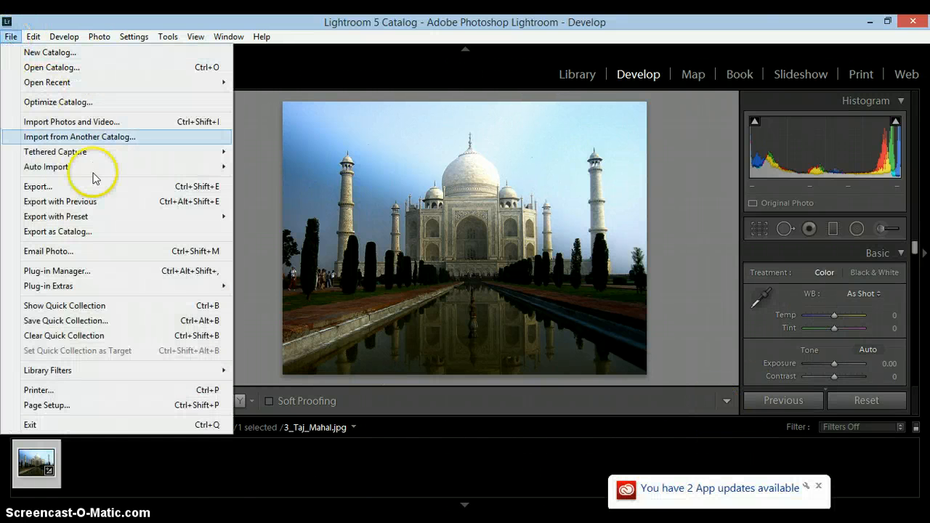
pyautogui.click(383, 436)
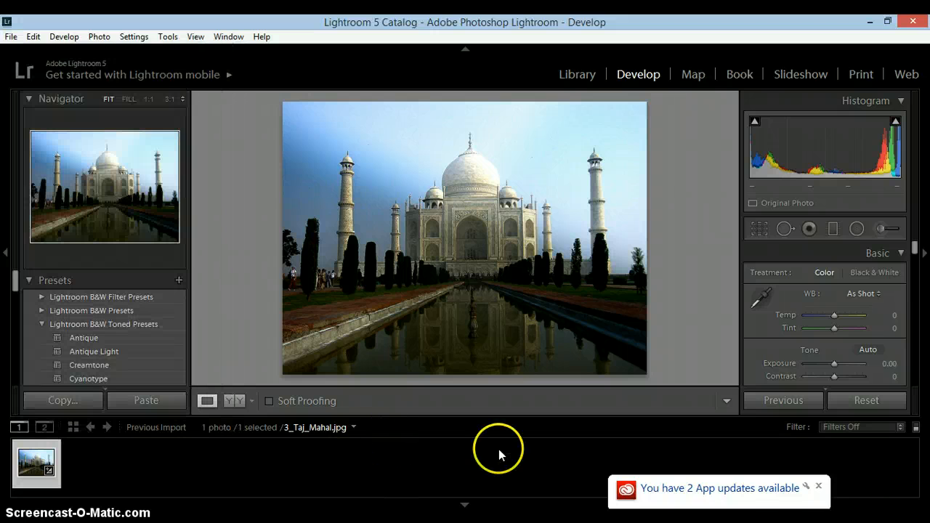
pyautogui.click(819, 488)
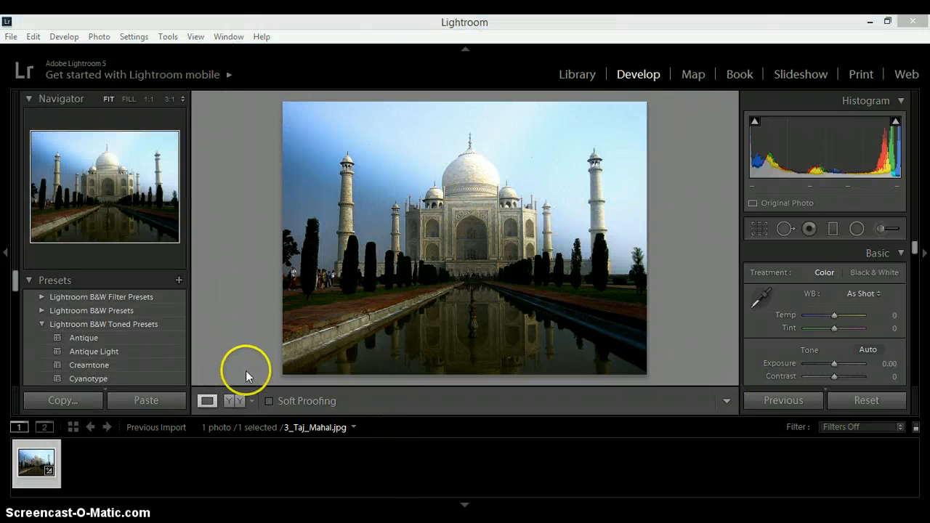